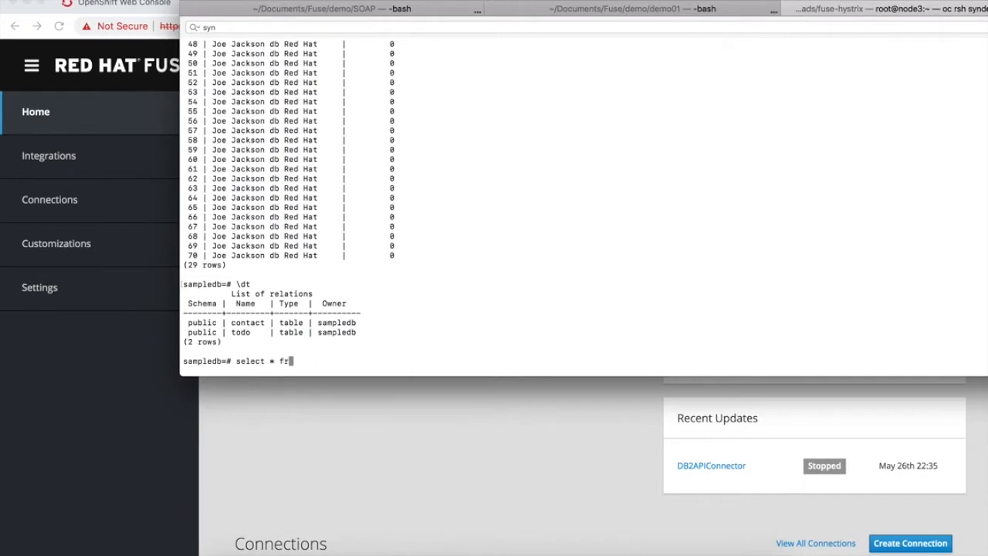
Query all rows of the todo table in the sampledb database
type("todo;")
key("Return")
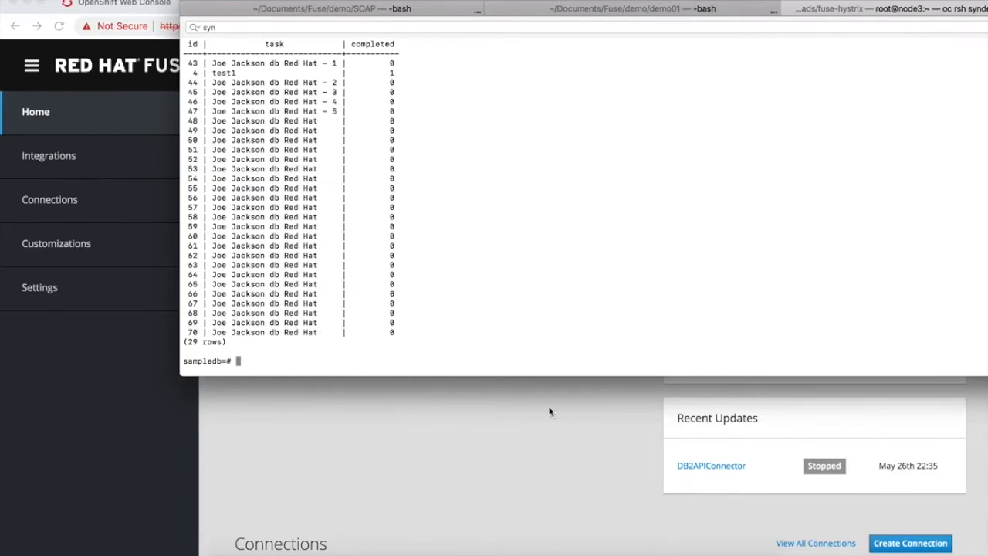
Start a new integration in Fuse Online with API Provider as the start connection
left_click(546, 437)
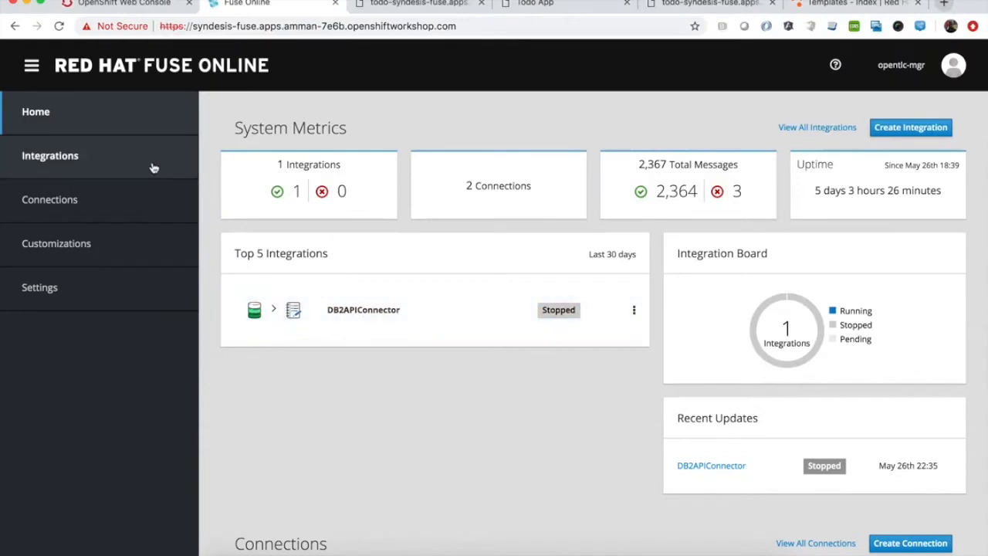
left_click(923, 128)
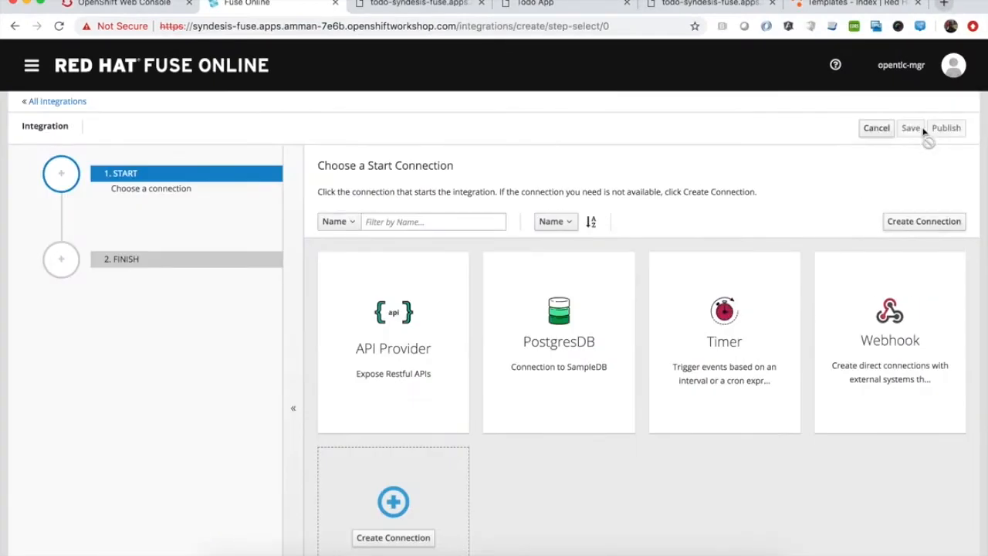
left_click(403, 318)
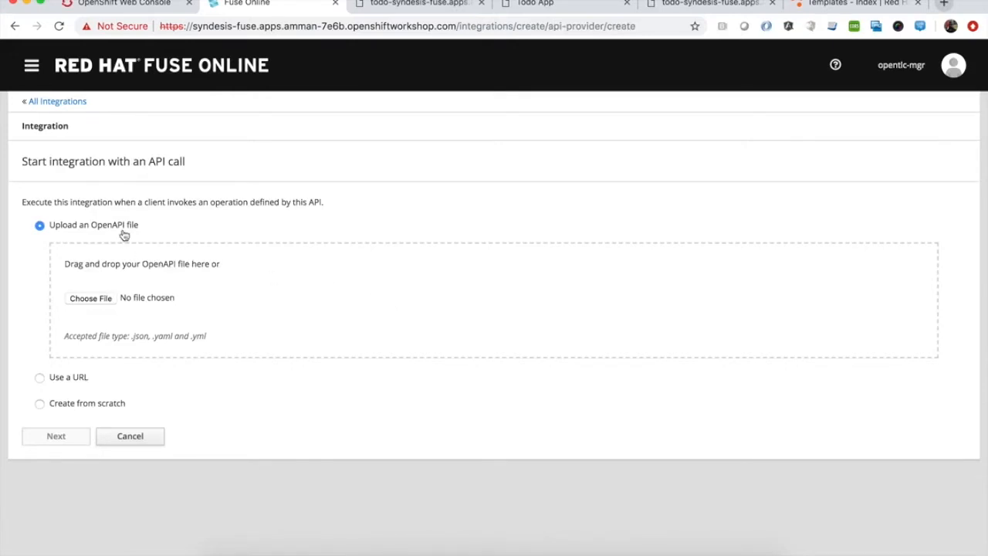
Create the API definition from scratch and open a new data type definition
left_click(66, 407)
left_click(66, 315)
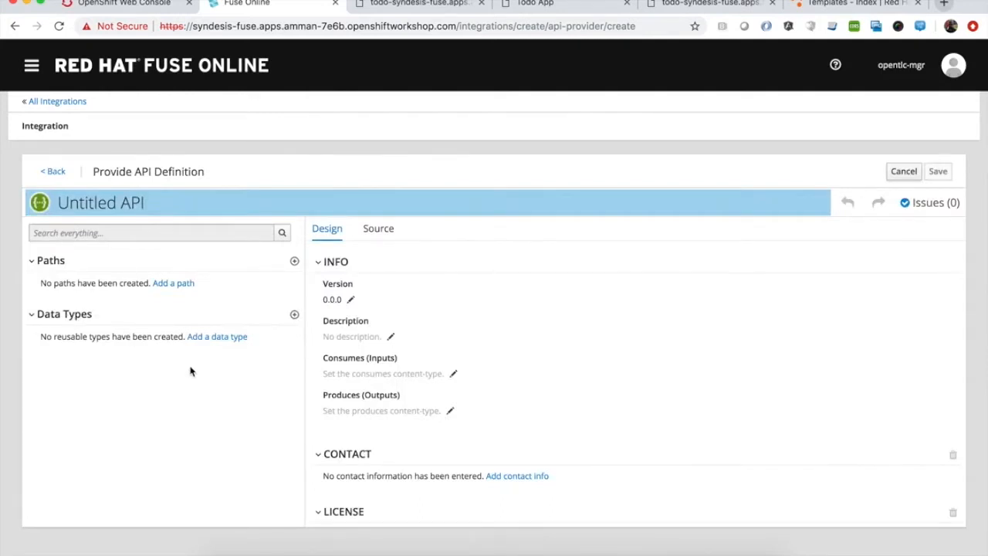
left_click(206, 340)
left_click(156, 349)
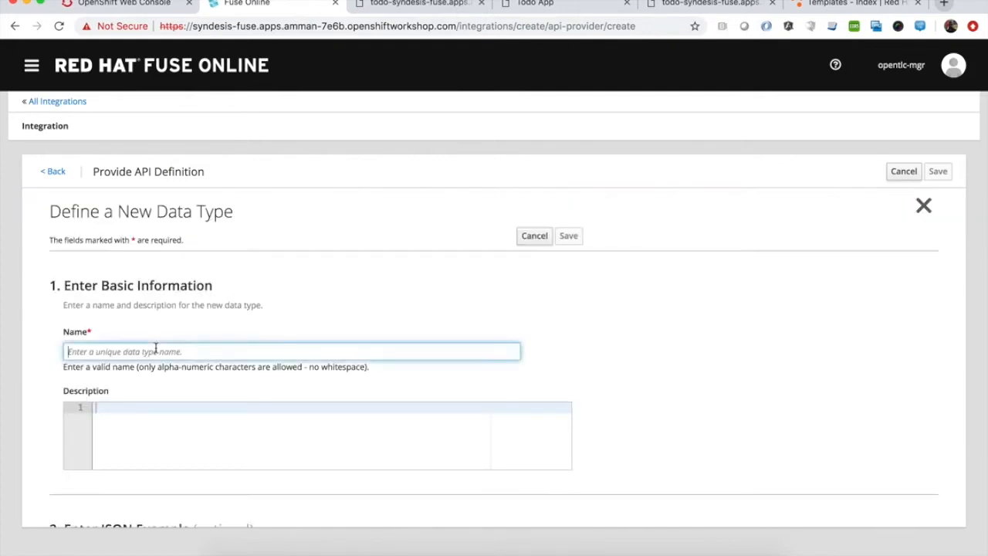
Name the data type Task and start its JSON example with a taskId of 1
type("Task")
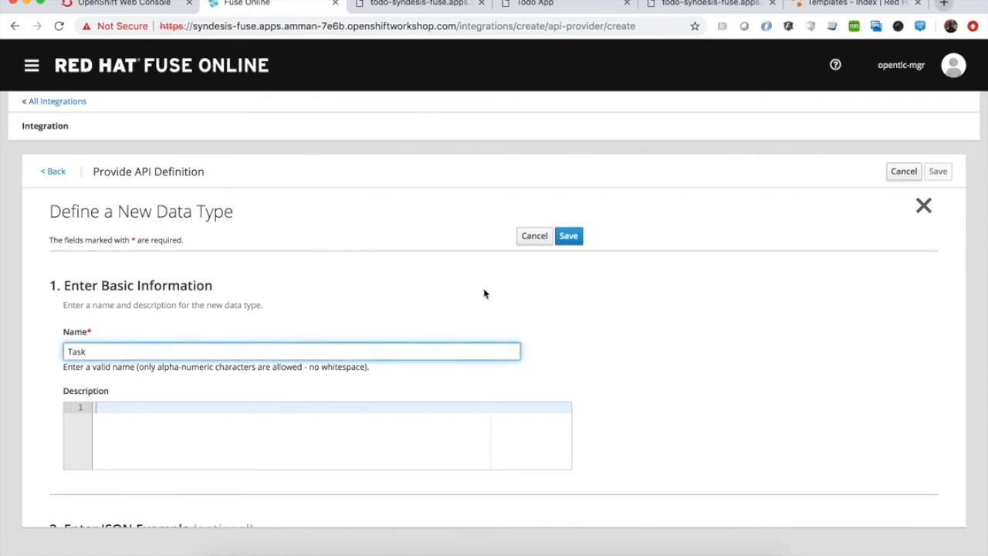
scroll(489, 297, "down", 5)
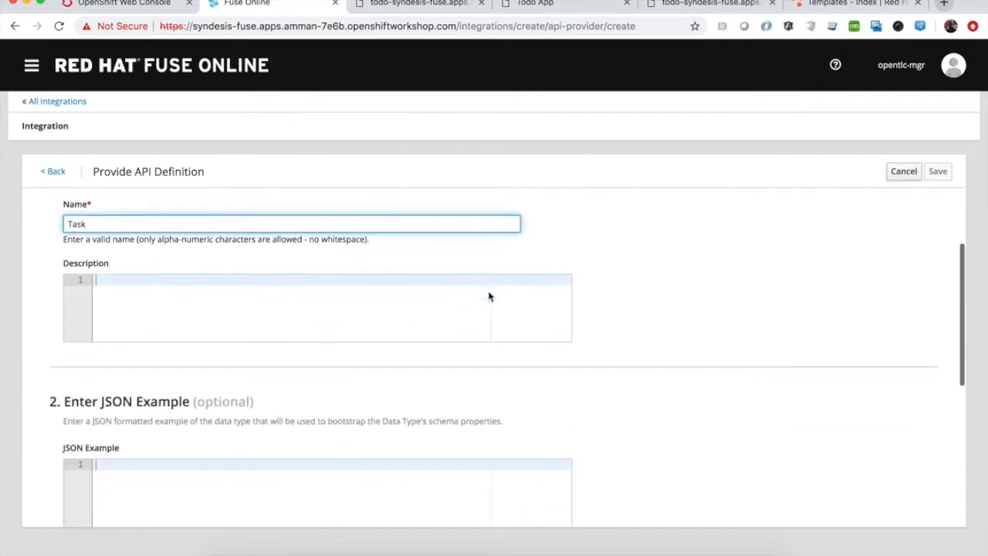
scroll(488, 291, "down", 1)
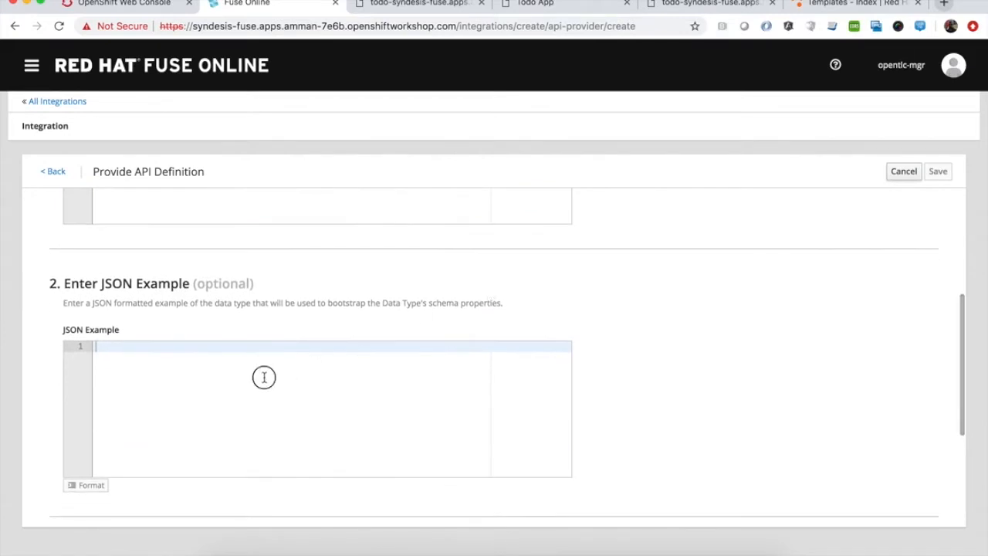
type("{")
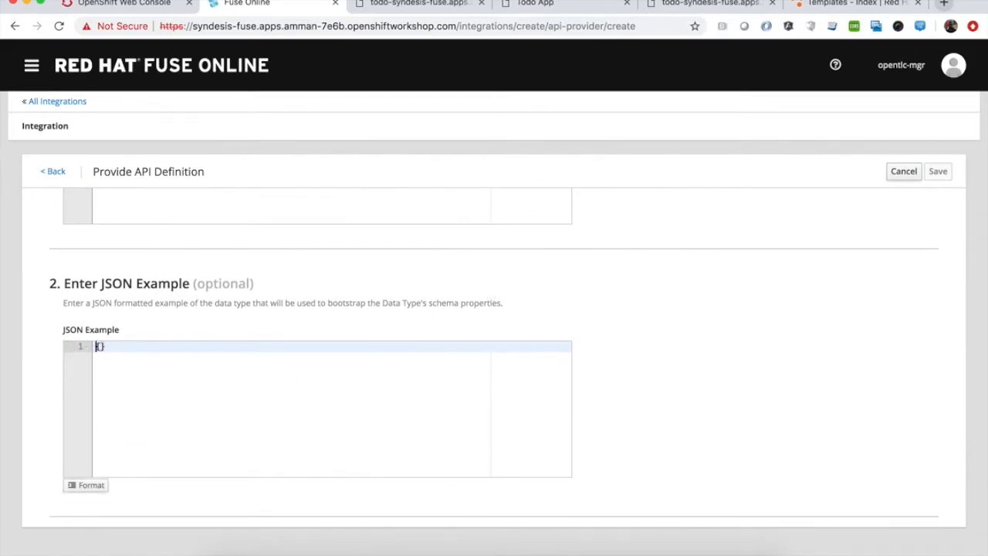
key("Return")
type("\"task")
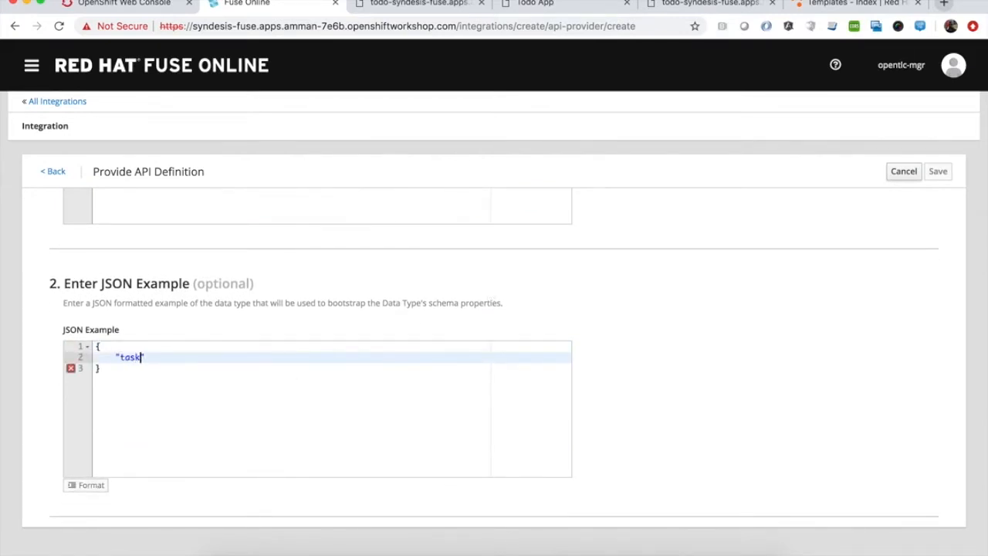
type("Id\":1,")
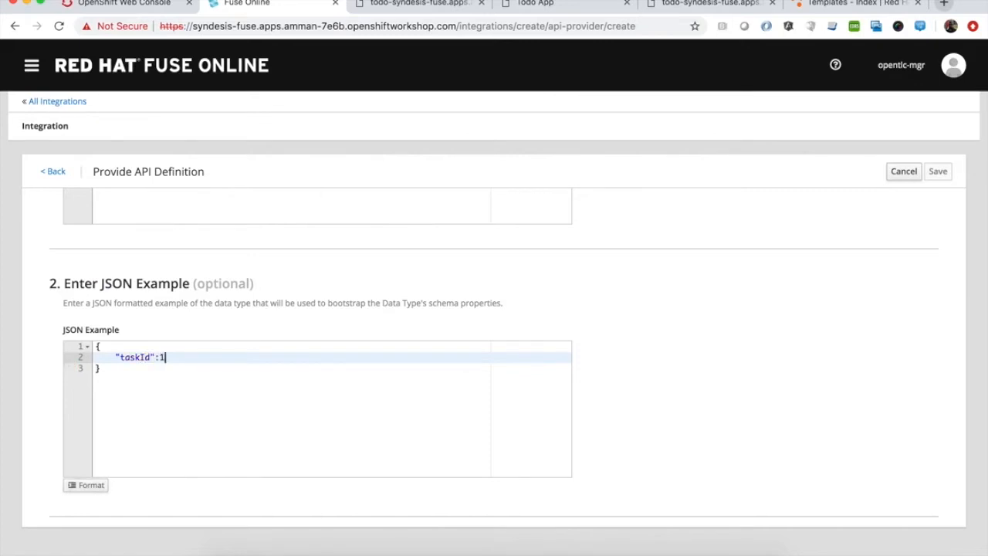
Add taskName as an empty string and taskCompleted as 1 to the JSON example
key("Return")
type("\"taskName\": \"\",")
key("Return")
type("\"taskCompleted")
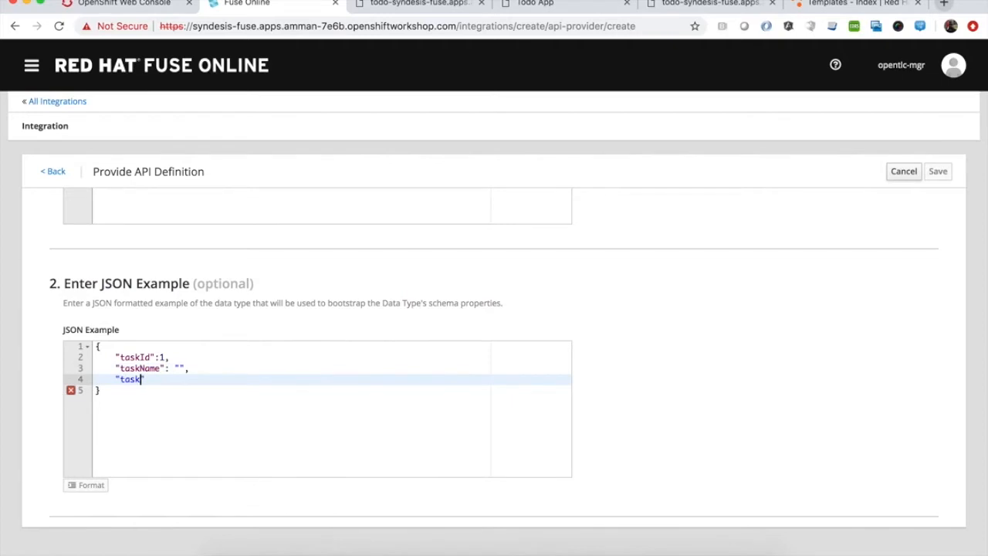
key("Right")
key("Right")
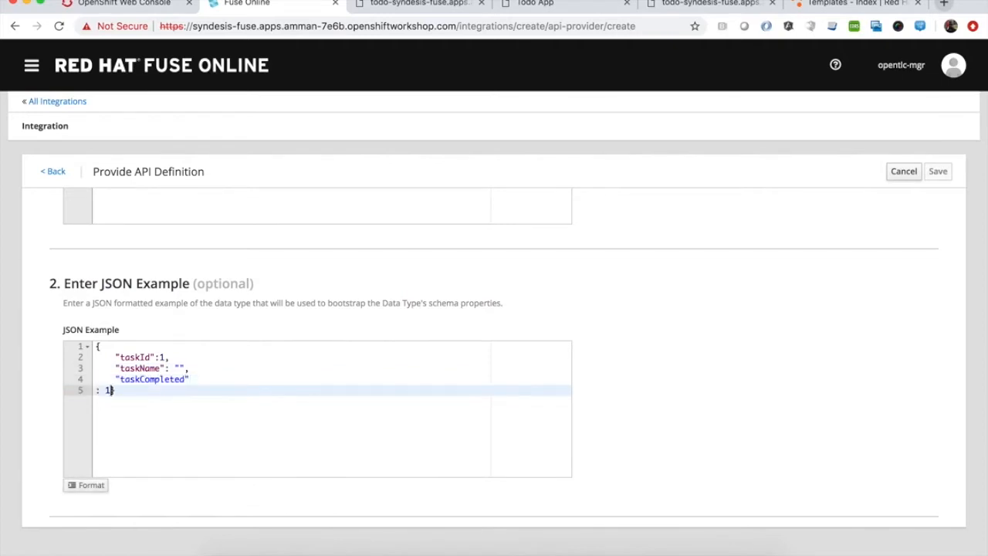
key("Left")
type(":1")
key("Return")
Choose to generate a REST resource from the data type and save the data type
scroll(243, 428, "down", 5)
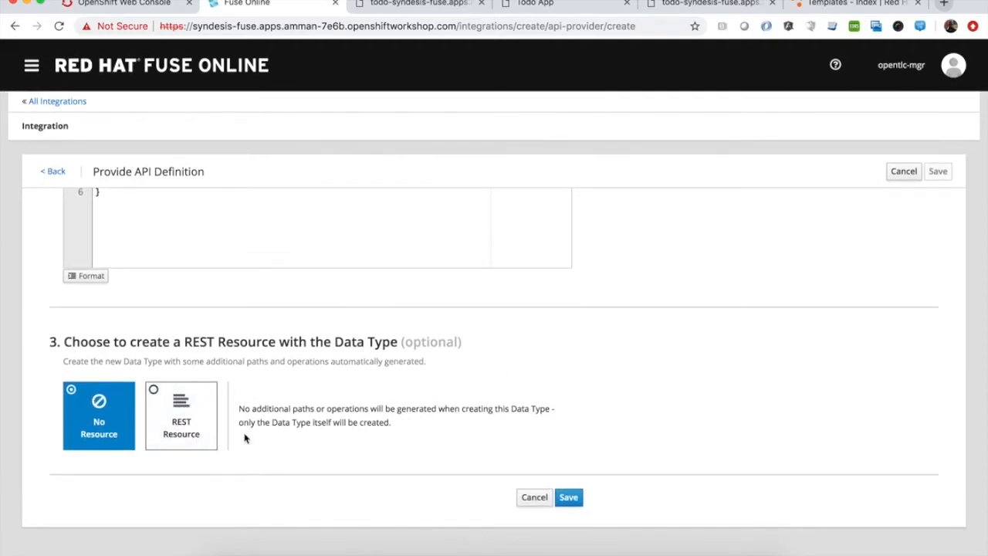
left_click(187, 418)
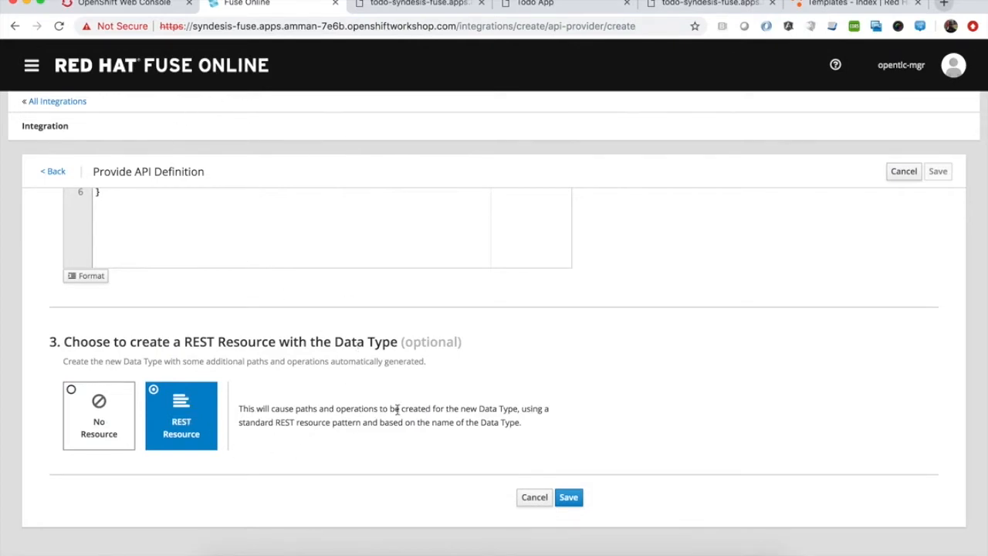
scroll(279, 417, "up", 1)
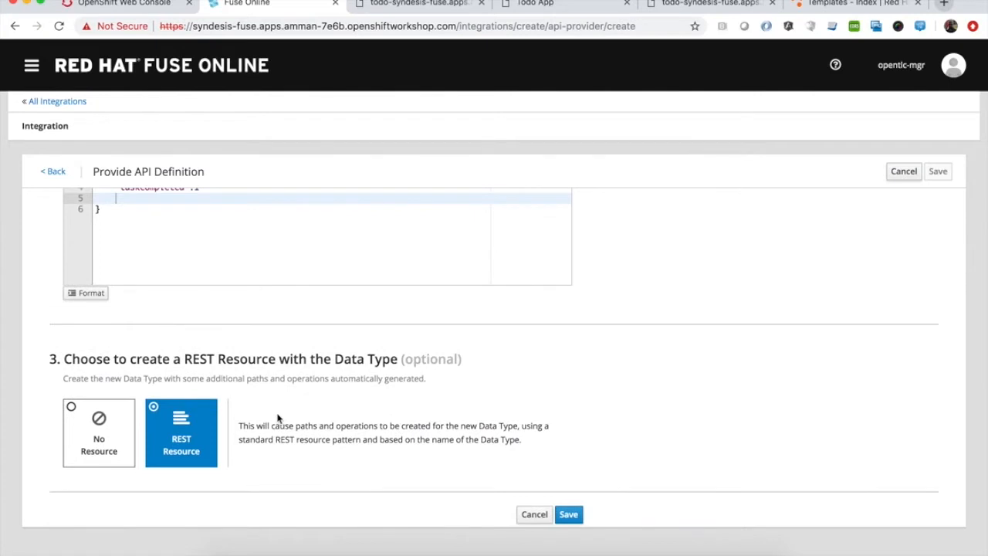
left_click(569, 516)
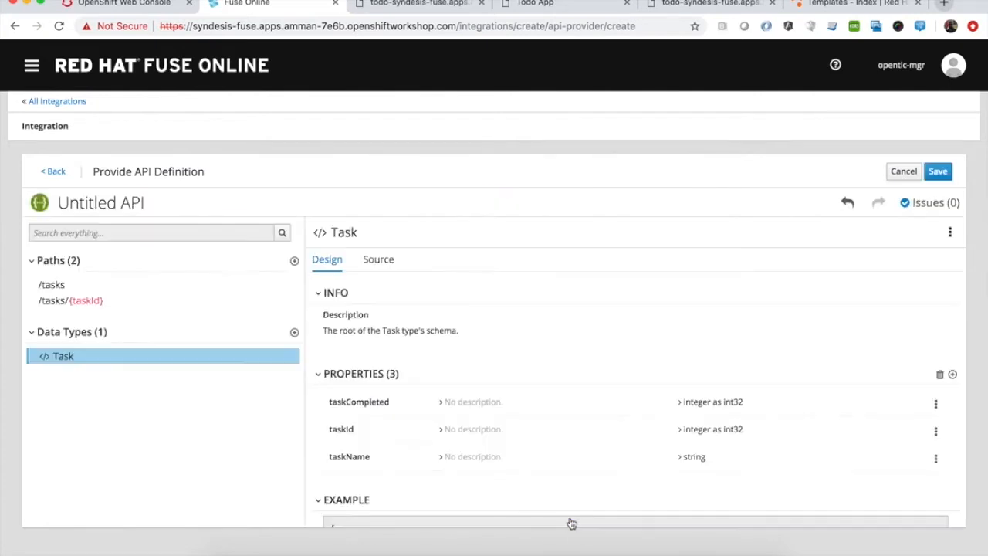
Examine the generated /tasks and /tasks/{taskId} paths and their operations
left_click(65, 287)
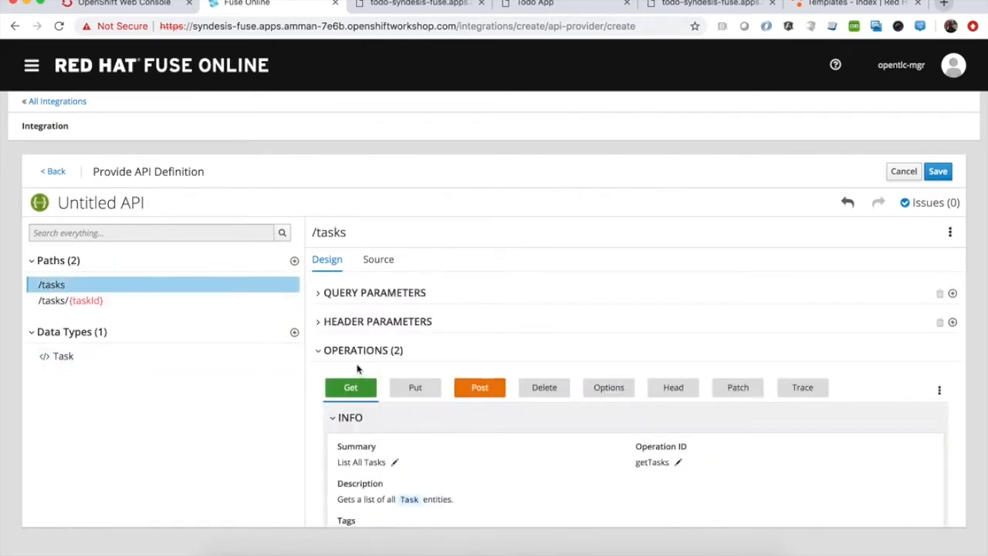
scroll(373, 428, "down", 10)
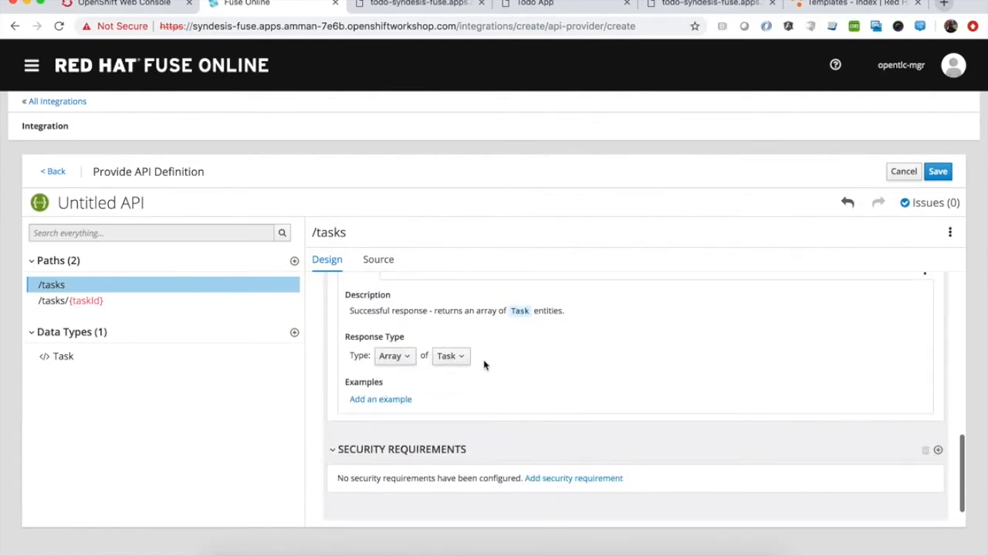
left_click(52, 302)
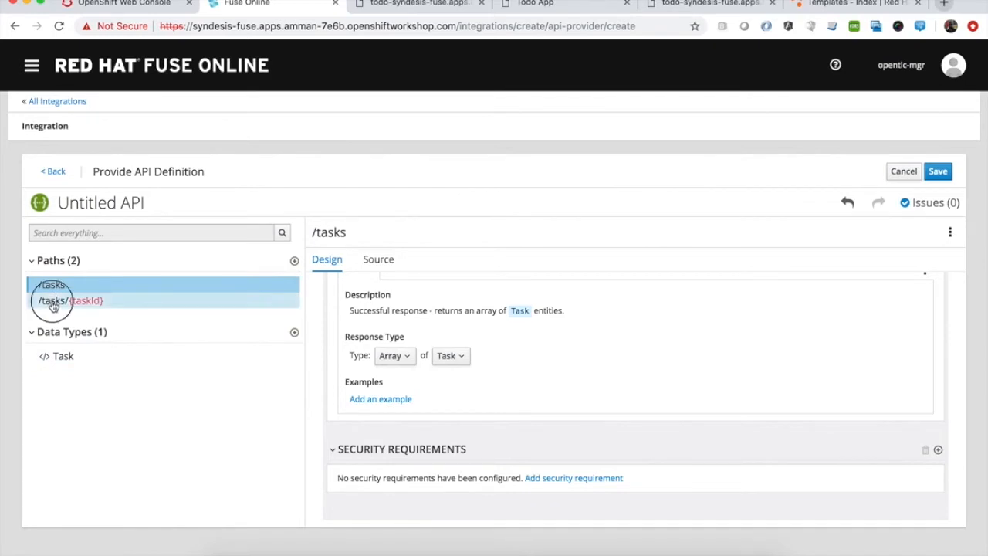
scroll(489, 352, "up", 10)
scroll(490, 352, "down", 2)
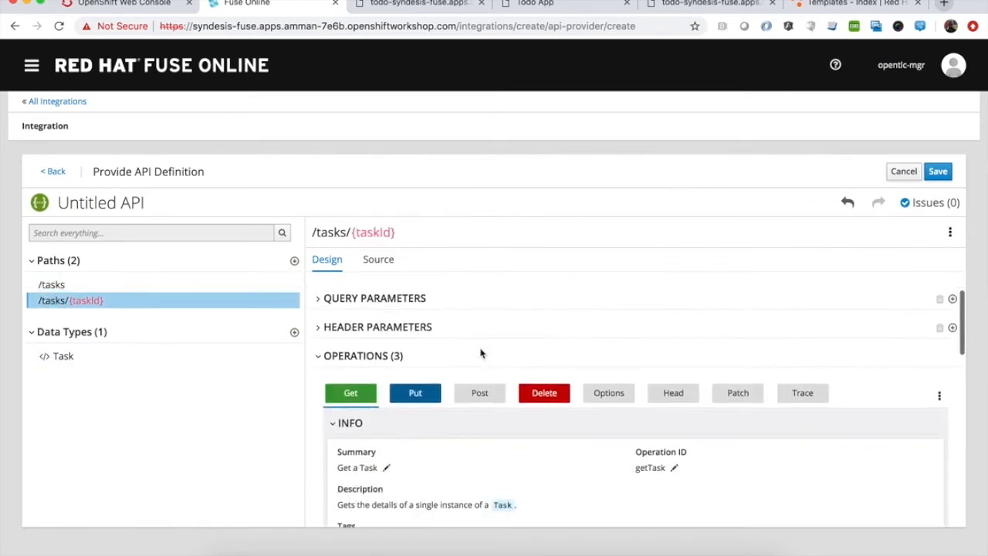
scroll(568, 465, "down", 5)
scroll(568, 464, "down", 2)
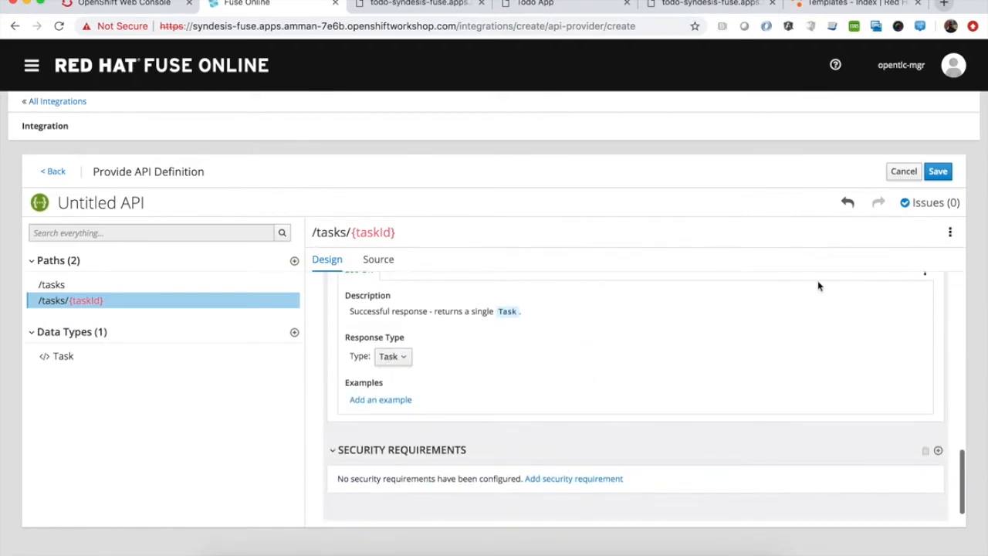
Save the API definition and save the integration under the name Task Rest API
left_click(941, 174)
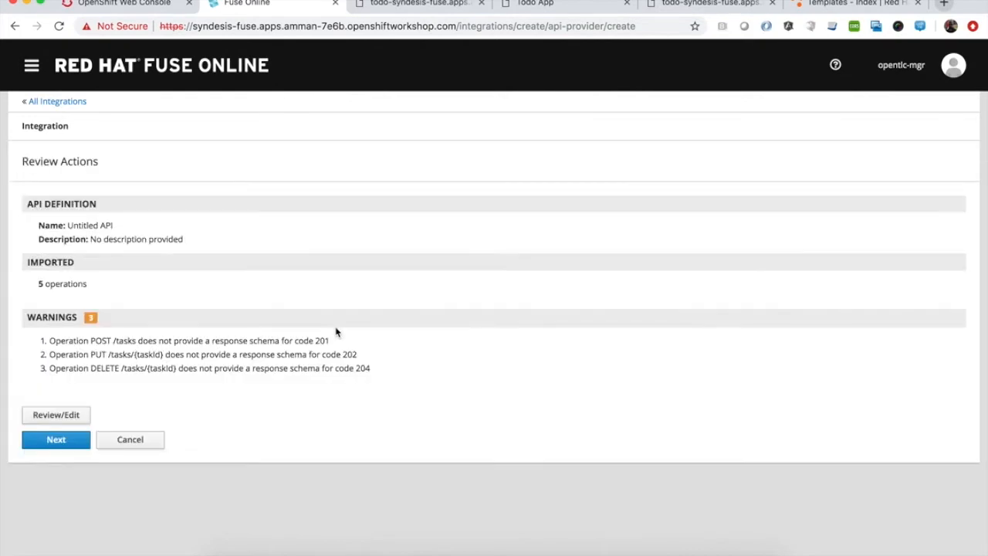
left_click(59, 442)
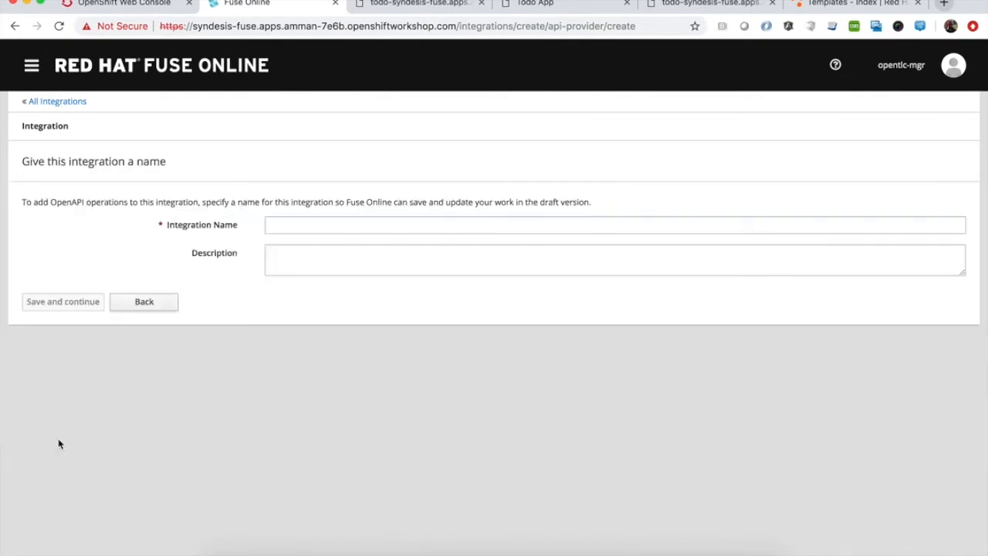
left_click(281, 223)
type("Task")
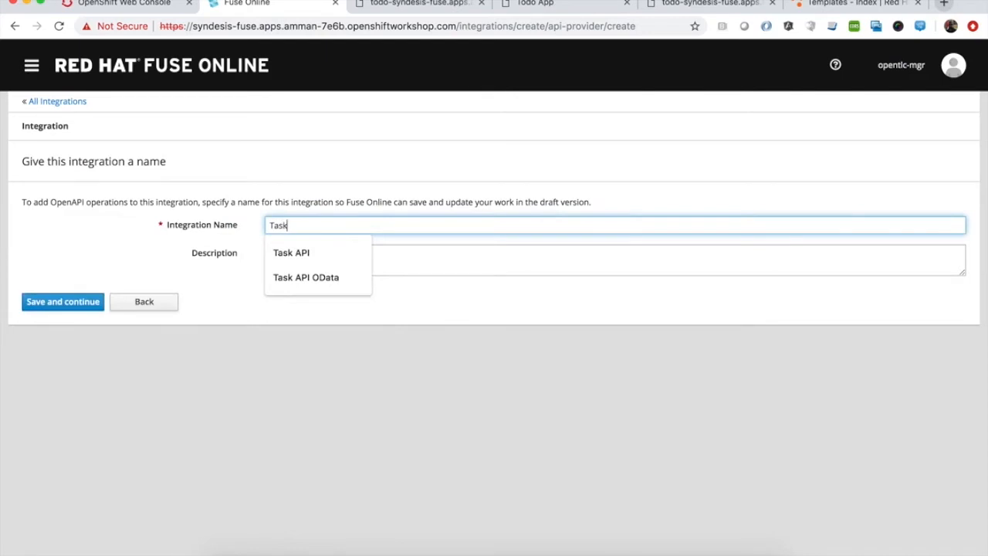
type(" Rest API")
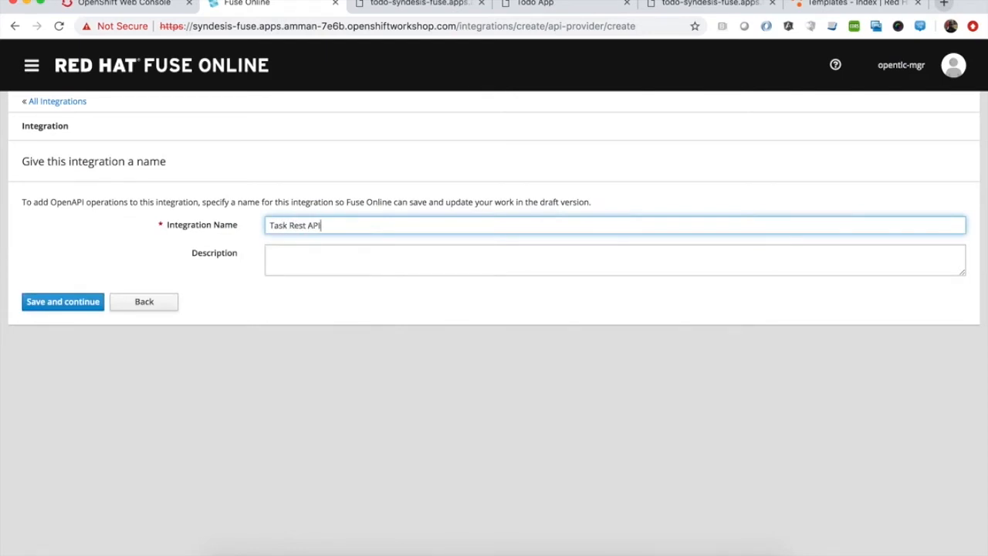
left_click(54, 299)
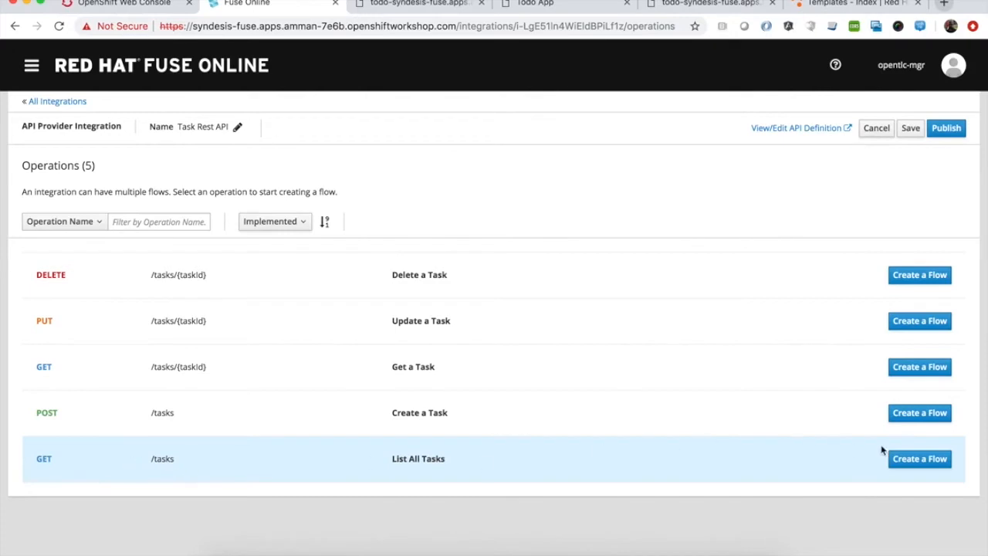
Create a flow for the List All Tasks operation and add a PostgresDB Invoke SQL step
left_click(920, 463)
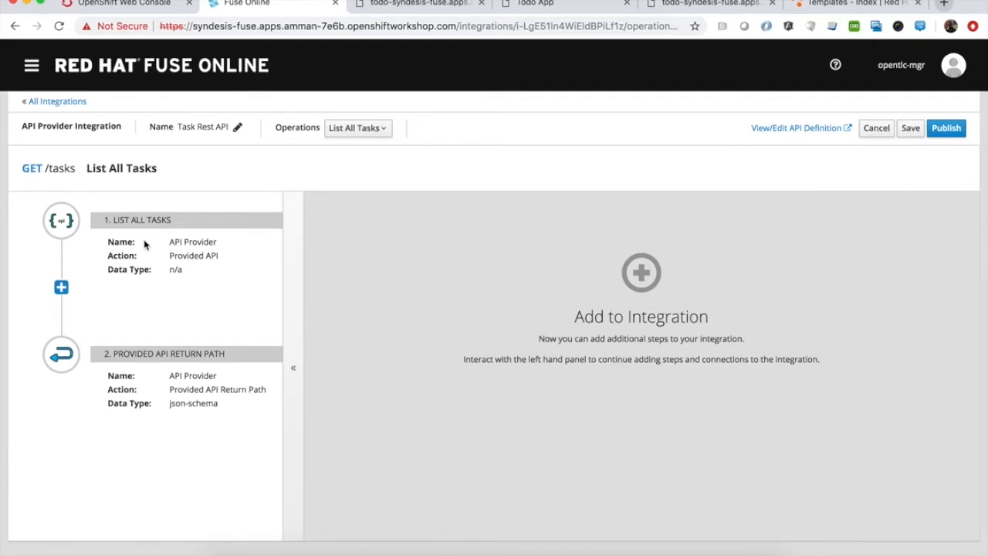
left_click(61, 289)
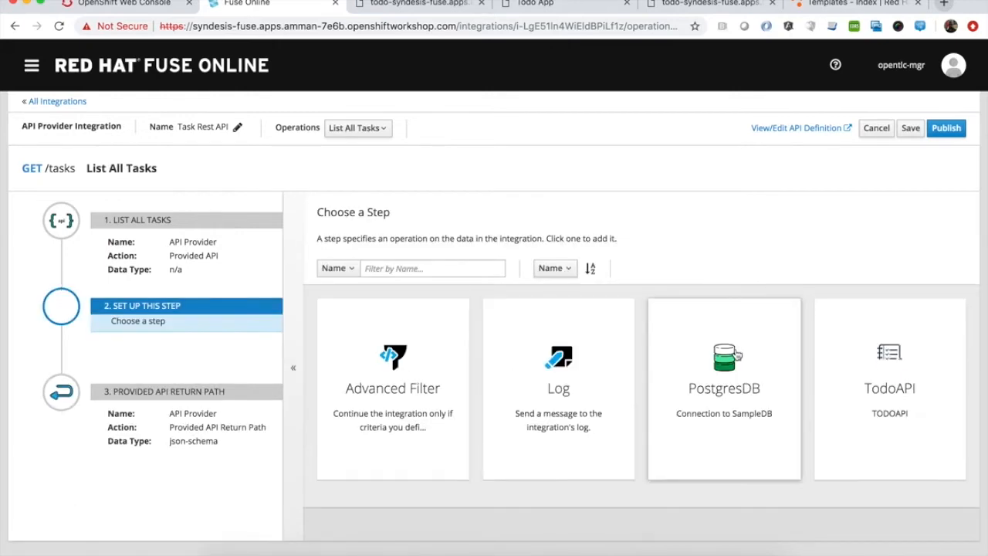
left_click(733, 361)
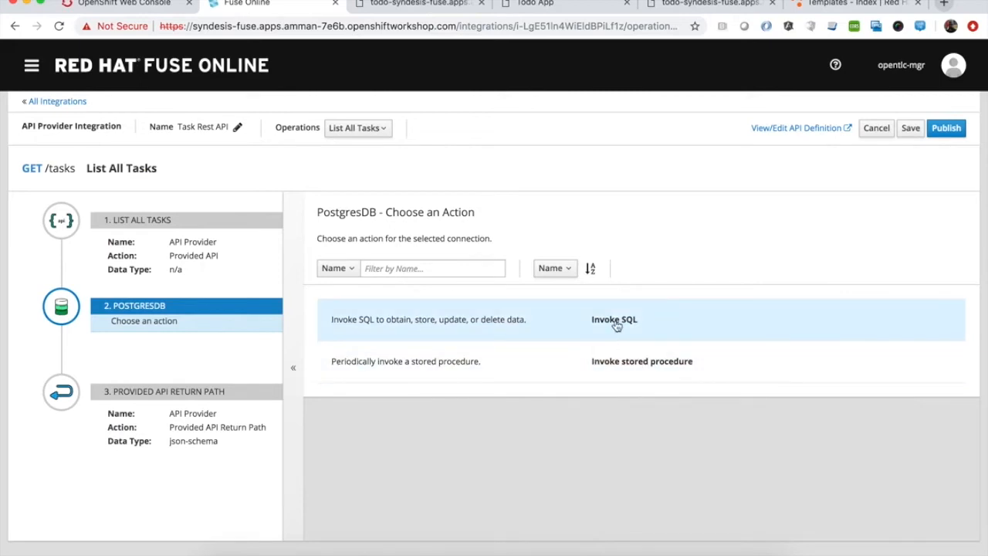
left_click(617, 325)
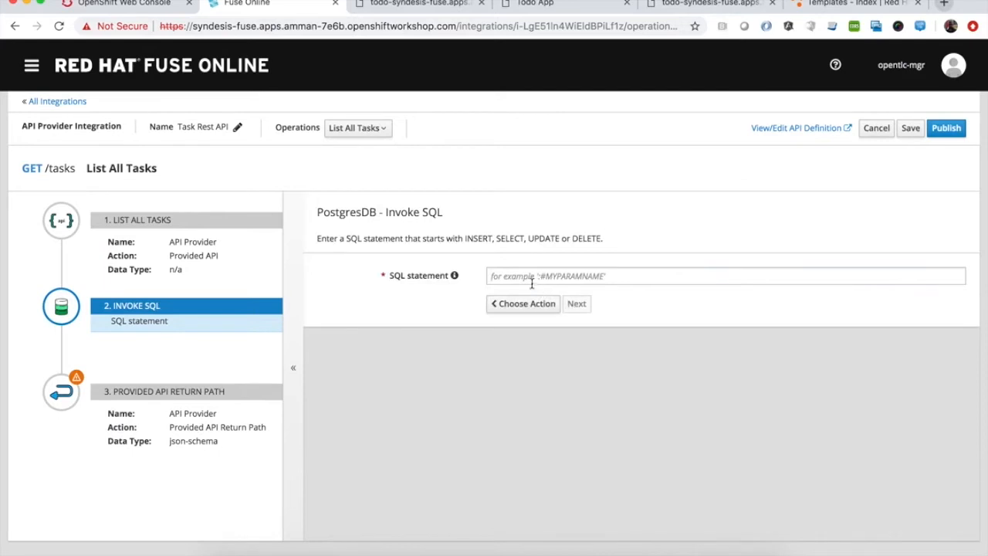
Set the SQL statement to select * from todo and confirm the step
left_click(532, 279)
type("select * from")
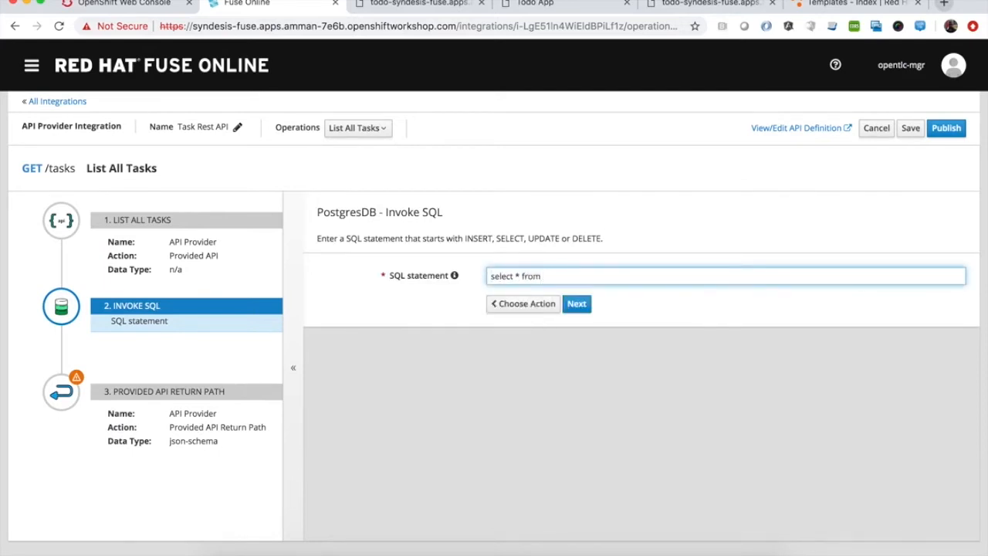
type(" todo")
left_click(577, 303)
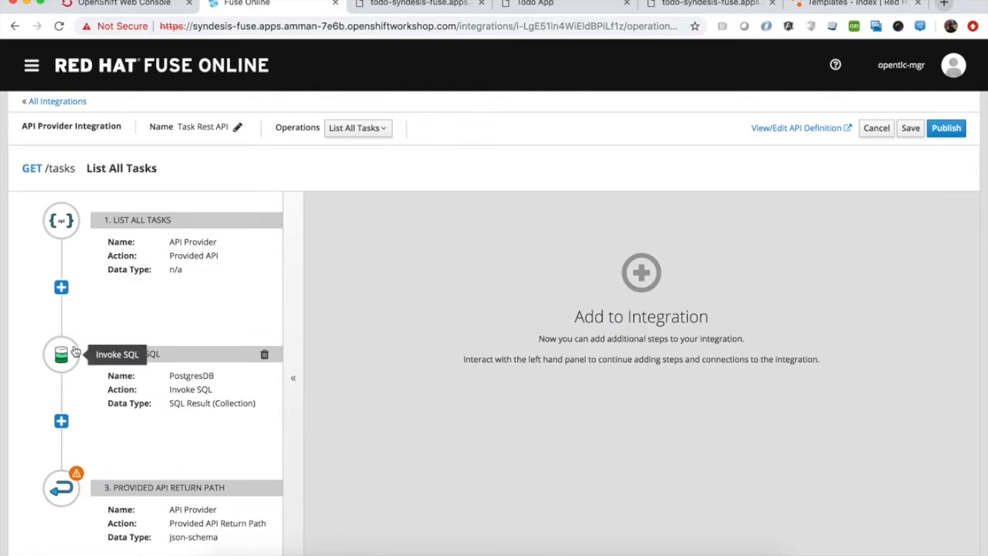
Add a Data Mapper step between the Invoke SQL step and the API return path
left_click(61, 422)
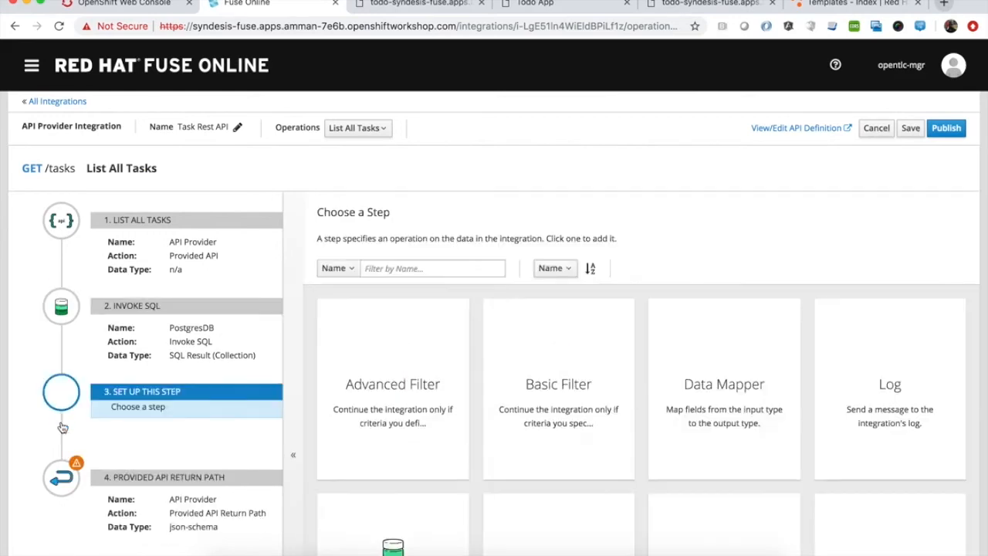
left_click(724, 367)
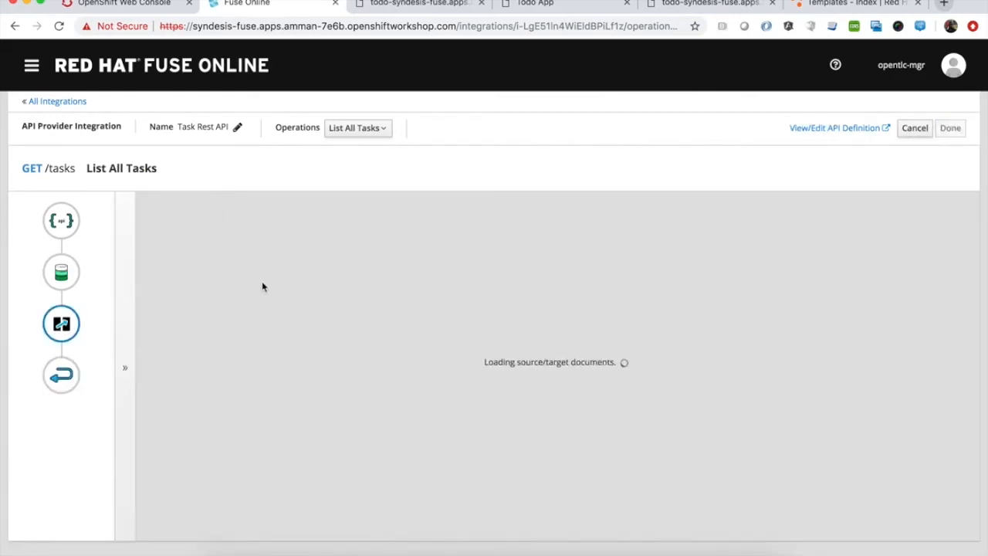
In the data mapper, map the SQL Result fields id, task and completed to the response body's taskId, taskName and taskCompleted
left_click(161, 373)
left_click(540, 315)
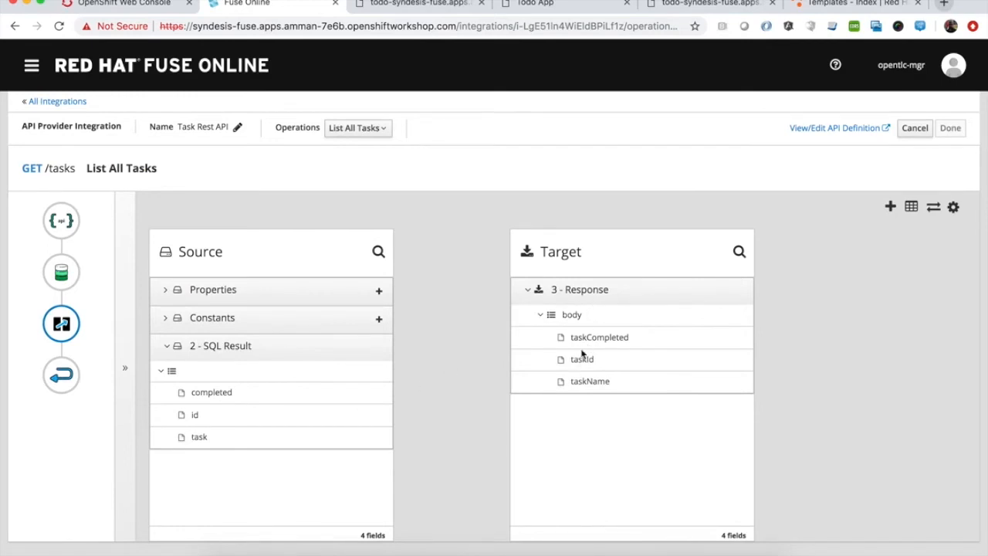
left_click_drag(193, 418, 545, 366)
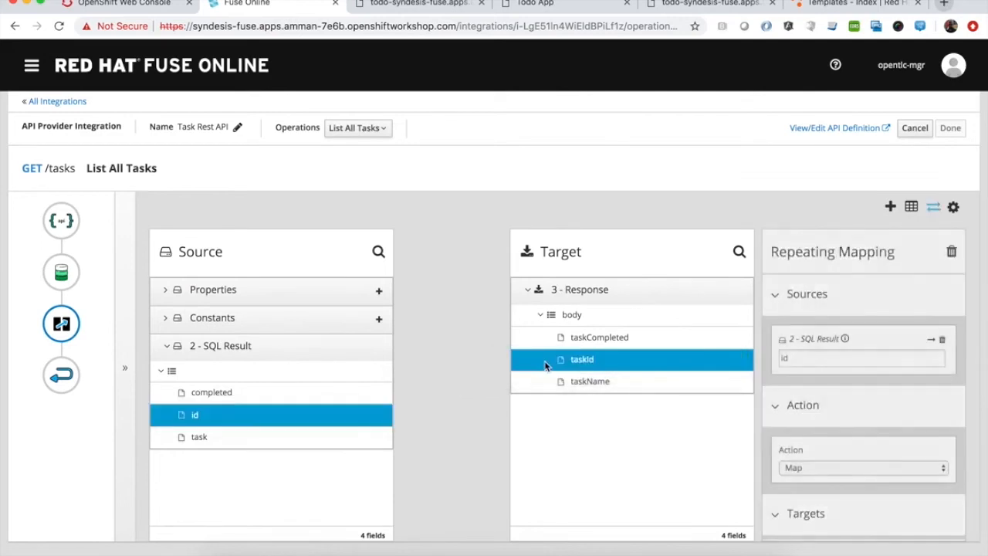
left_click_drag(199, 438, 600, 389)
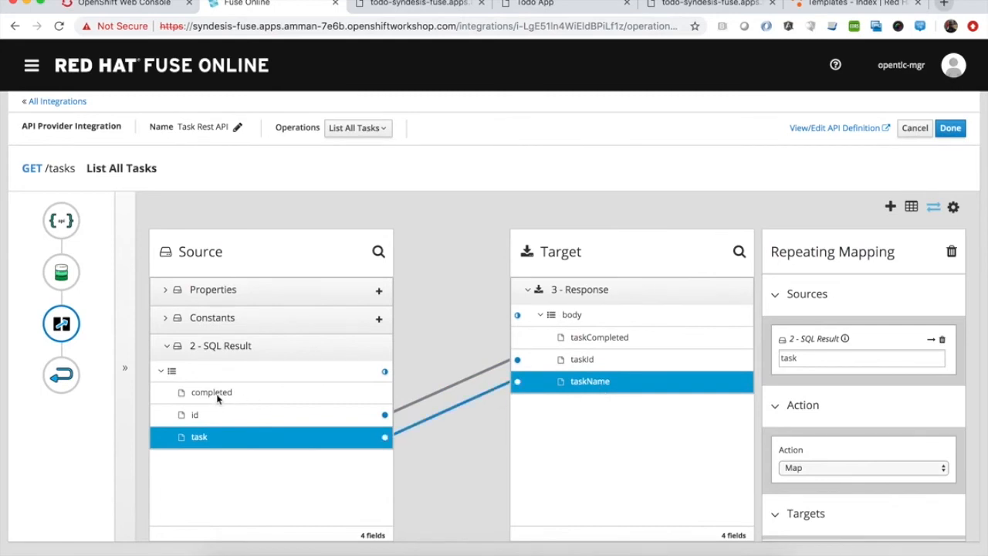
left_click_drag(215, 396, 539, 338)
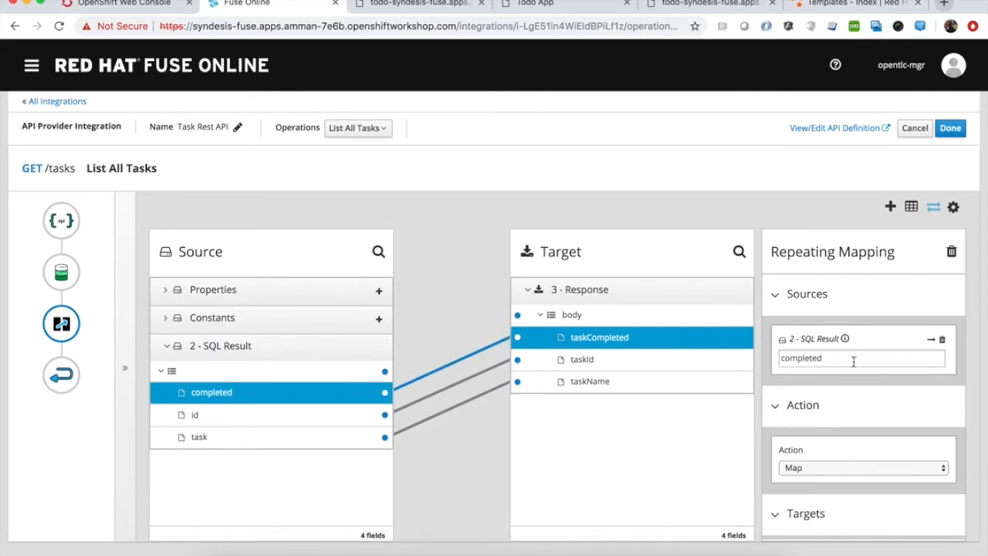
Review the repeating mapping's source, Map action and target details, and finish the data mapper step
scroll(880, 416, "down", 2)
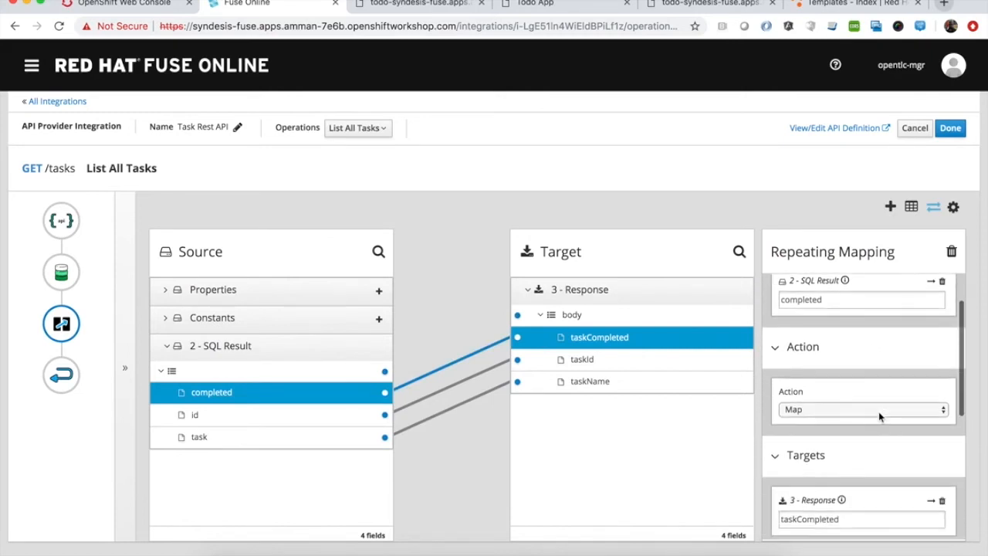
scroll(880, 417, "up", 1)
scroll(880, 417, "down", 1)
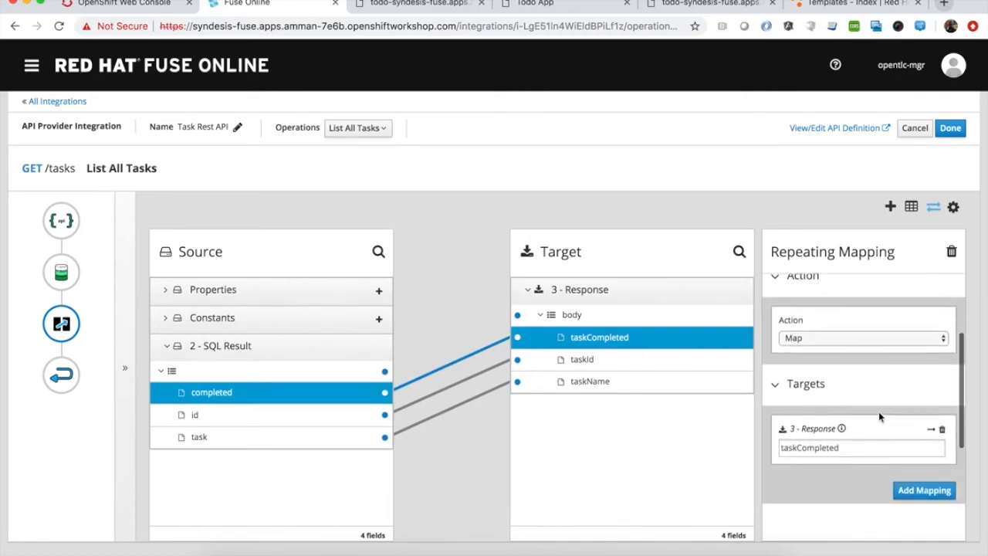
scroll(880, 417, "up", 1)
scroll(878, 417, "up", 2)
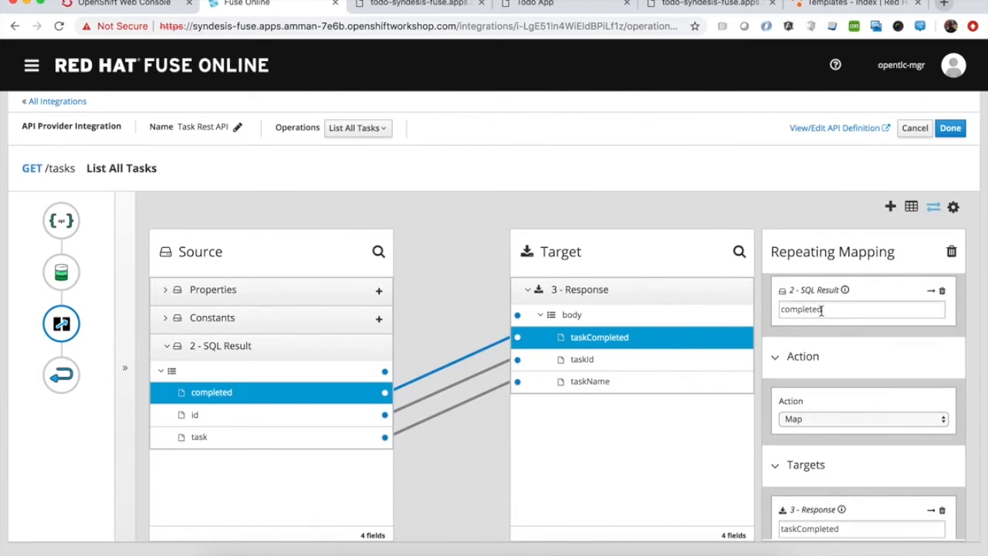
scroll(838, 353, "down", 3)
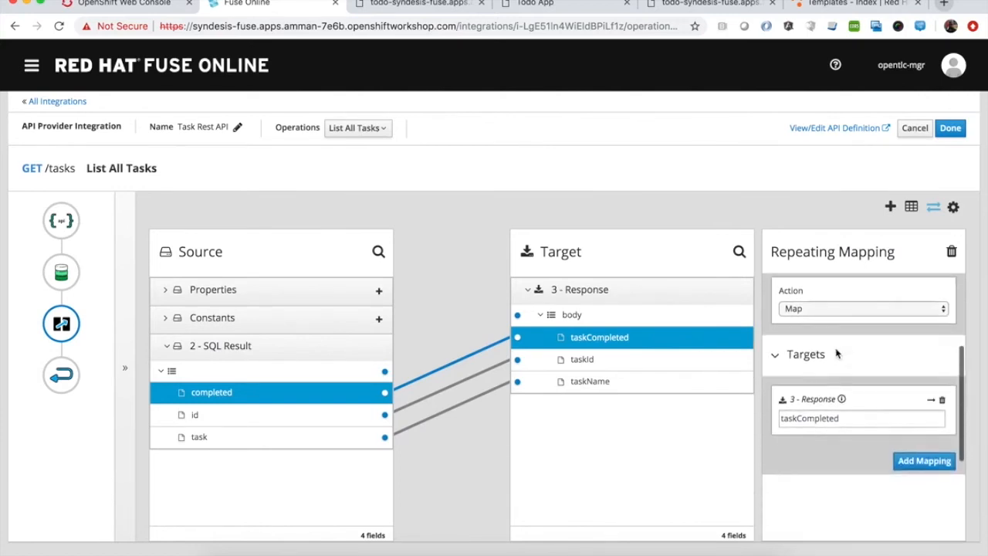
scroll(830, 432, "up", 3)
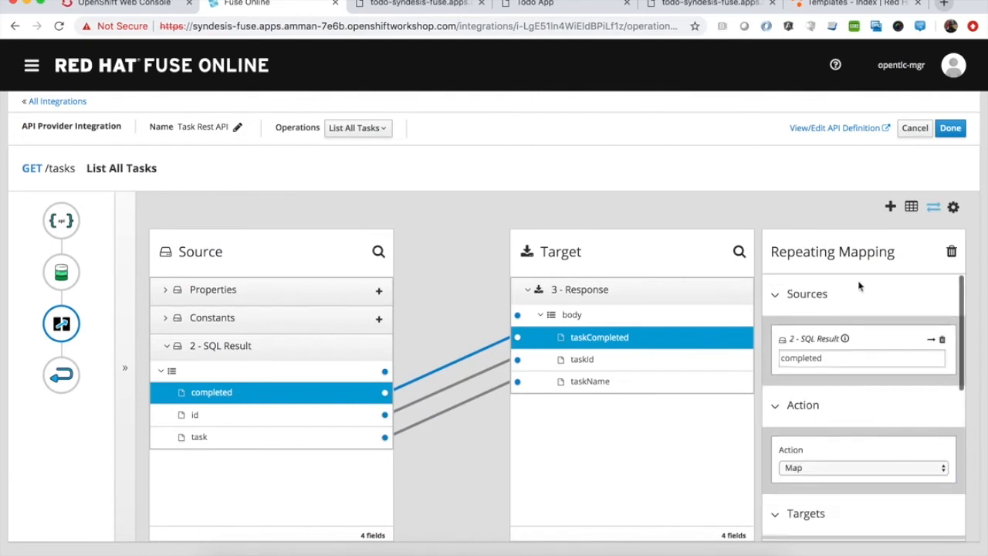
left_click(951, 131)
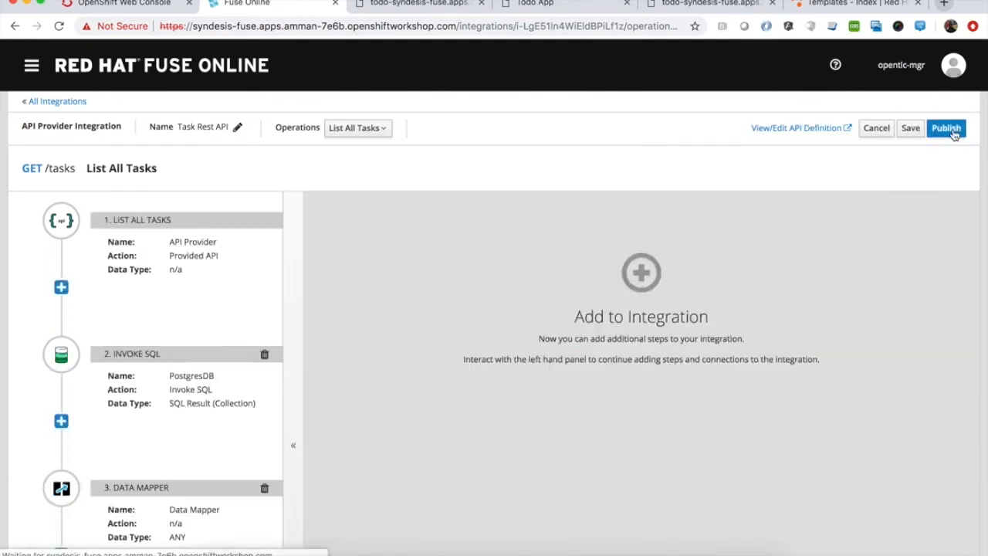
Save and publish the Task Rest API integration
left_click(911, 129)
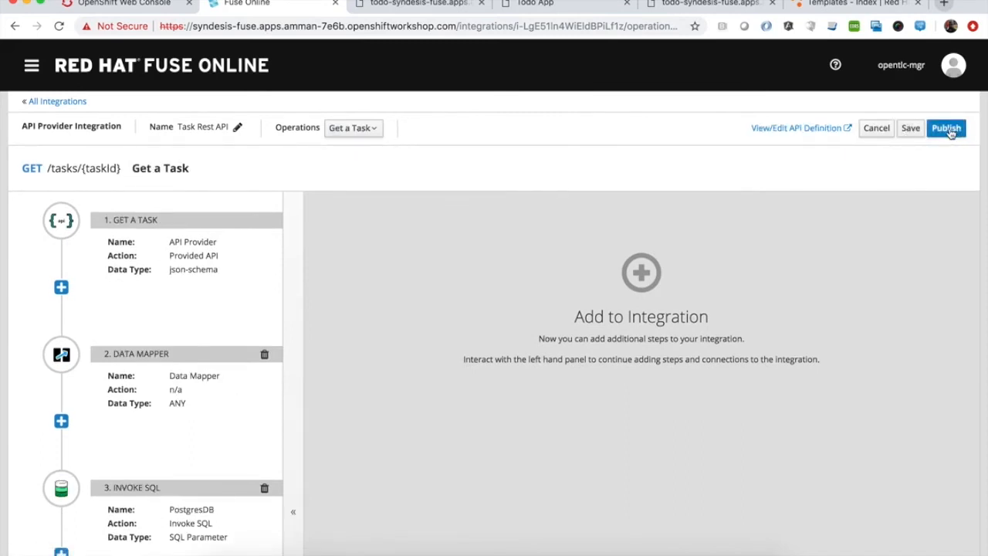
left_click(949, 129)
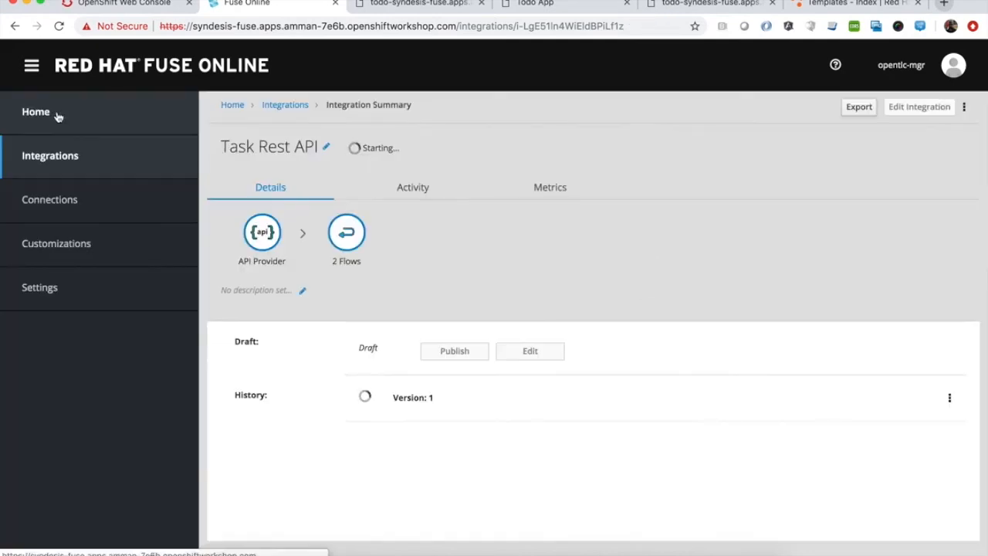
Check the integrations on the Home dashboard, opening and dismissing the DB2APIConnector action menu
left_click(57, 117)
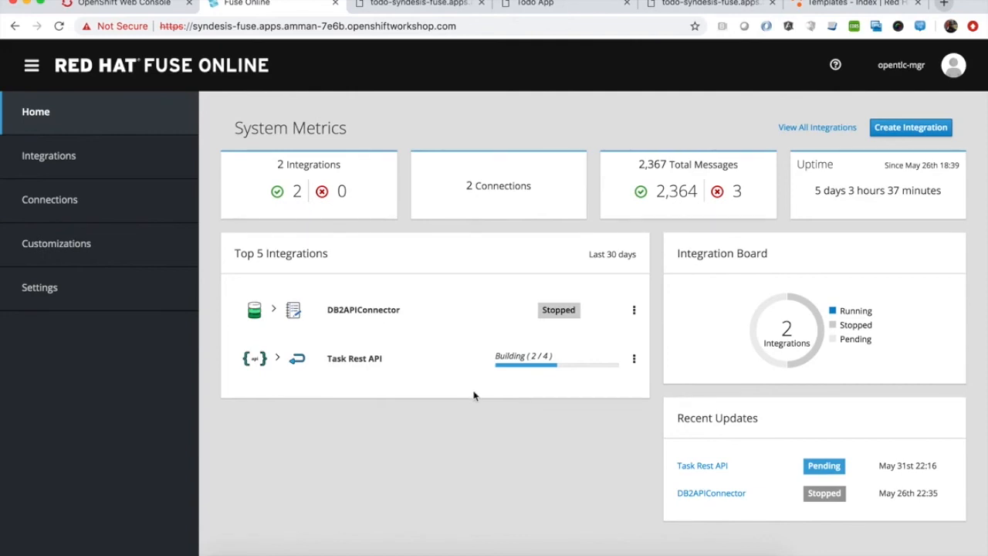
left_click(633, 311)
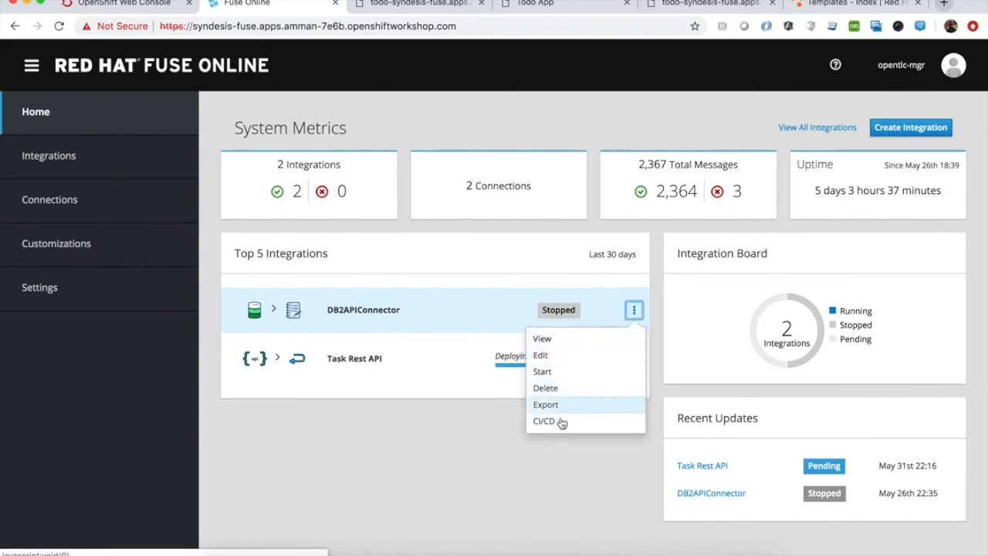
left_click(552, 480)
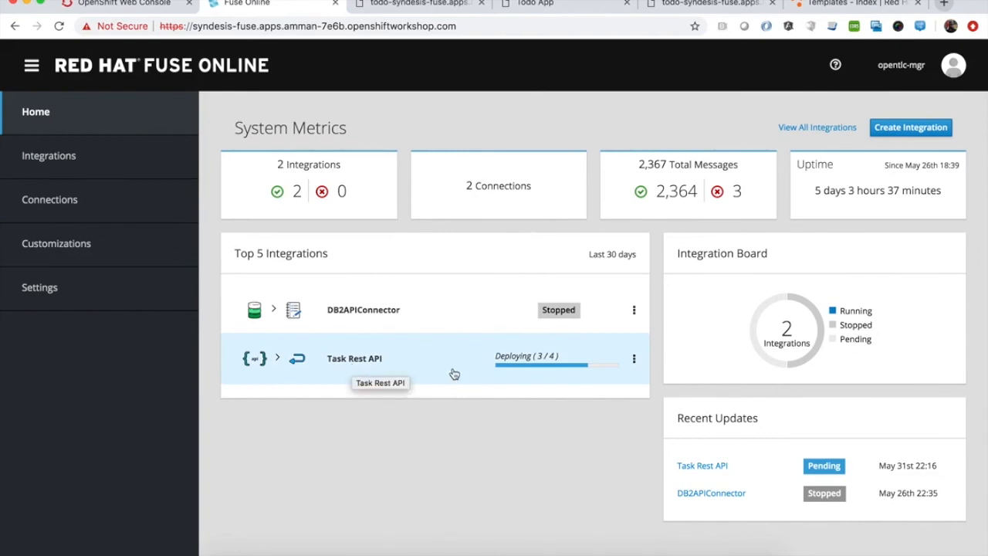
In the OpenShift web console, expand the i-task-rest-api deployment and open its external route URL
left_click(136, 4)
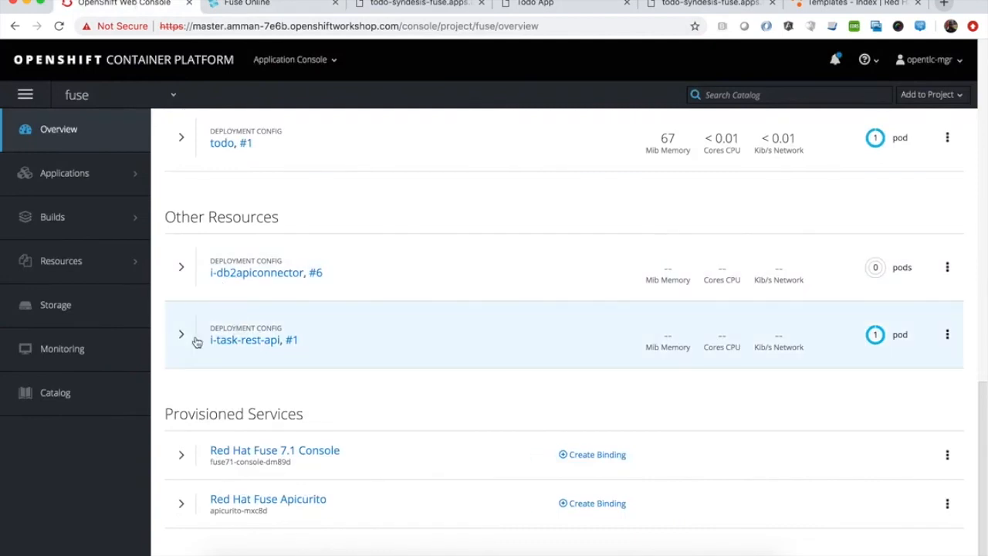
left_click(182, 337)
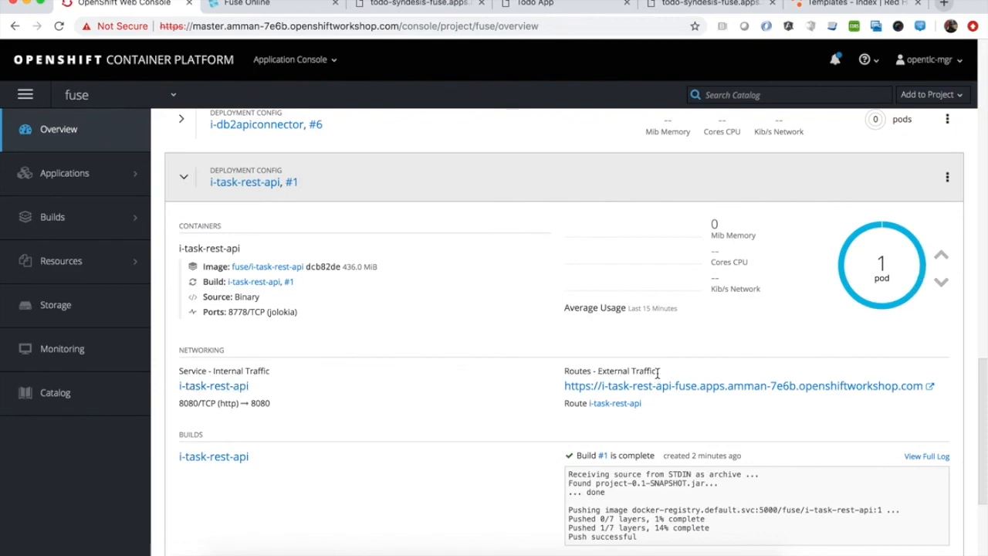
left_click(723, 385)
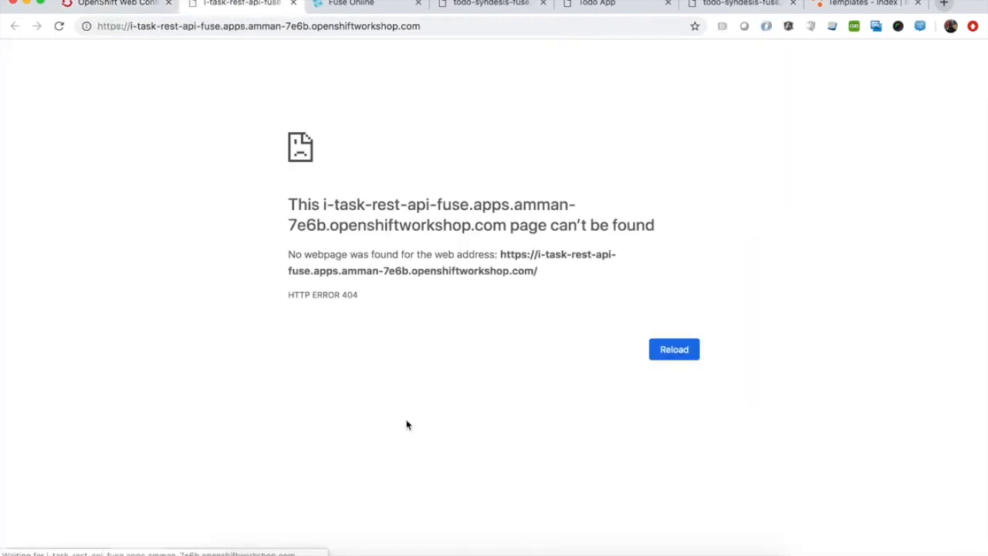
Append /tasks to the route URL and load the endpoint
left_click(454, 24)
left_click(461, 24)
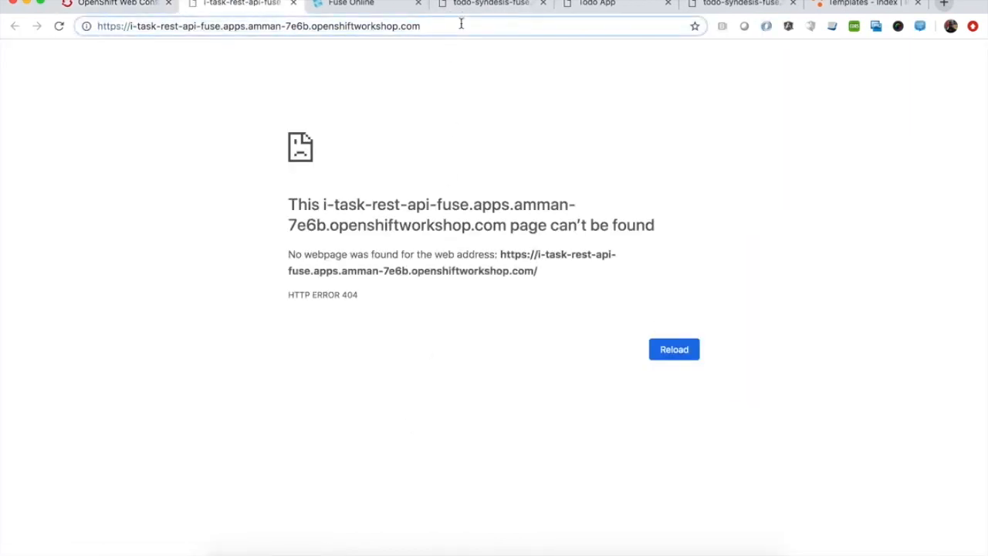
type("/tasks")
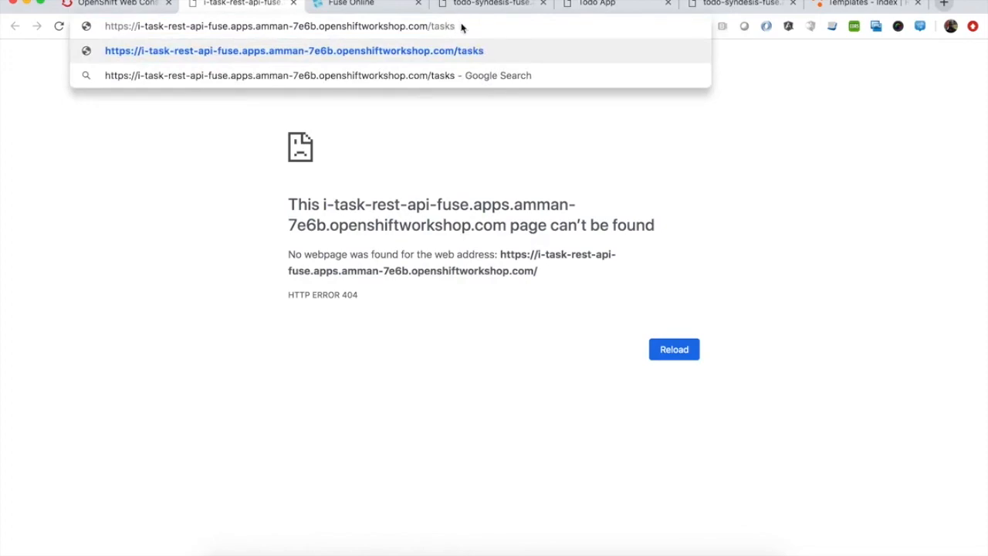
key("Return")
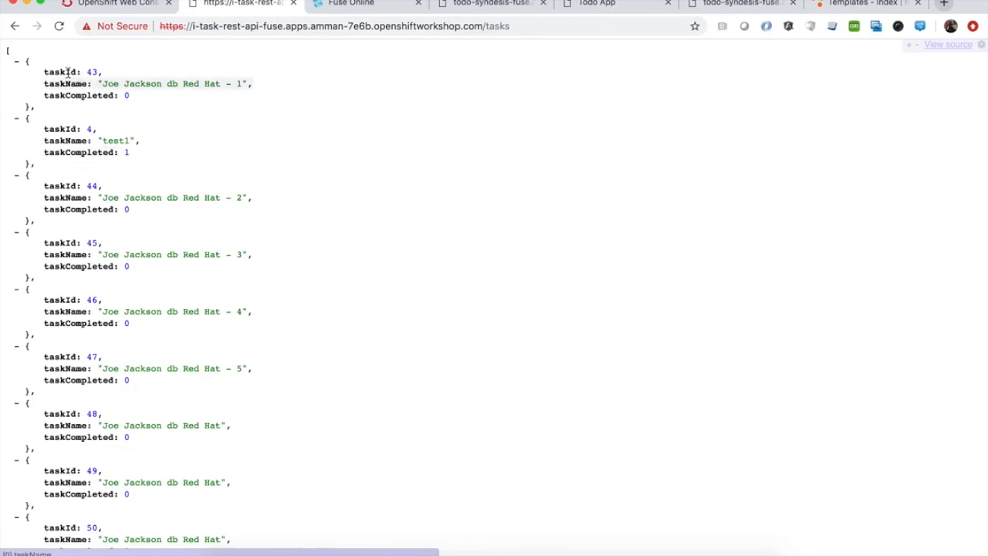
Scroll through the returned task list JSON and switch back to the Fuse Online tab
scroll(65, 151, "down", 5)
scroll(77, 201, "down", 10)
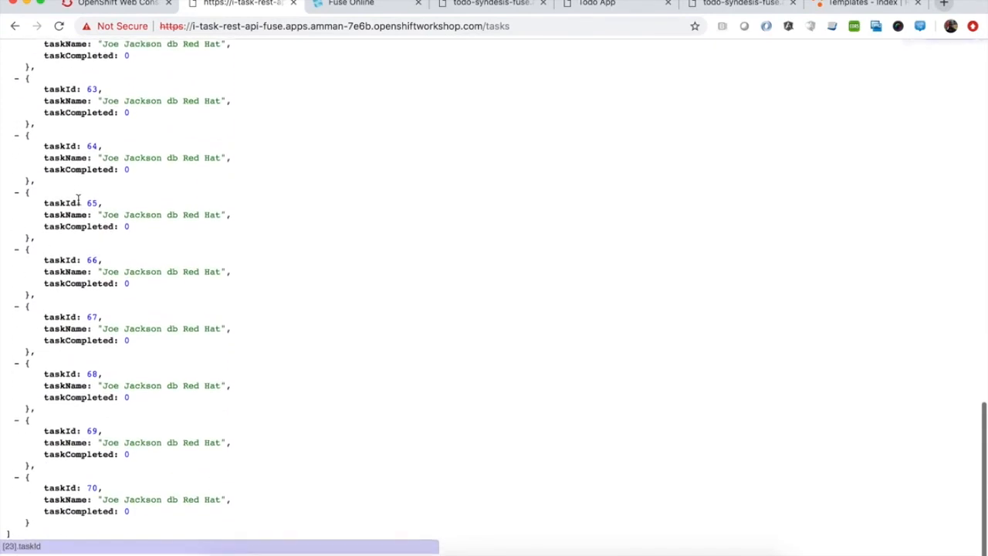
scroll(77, 201, "up", 20)
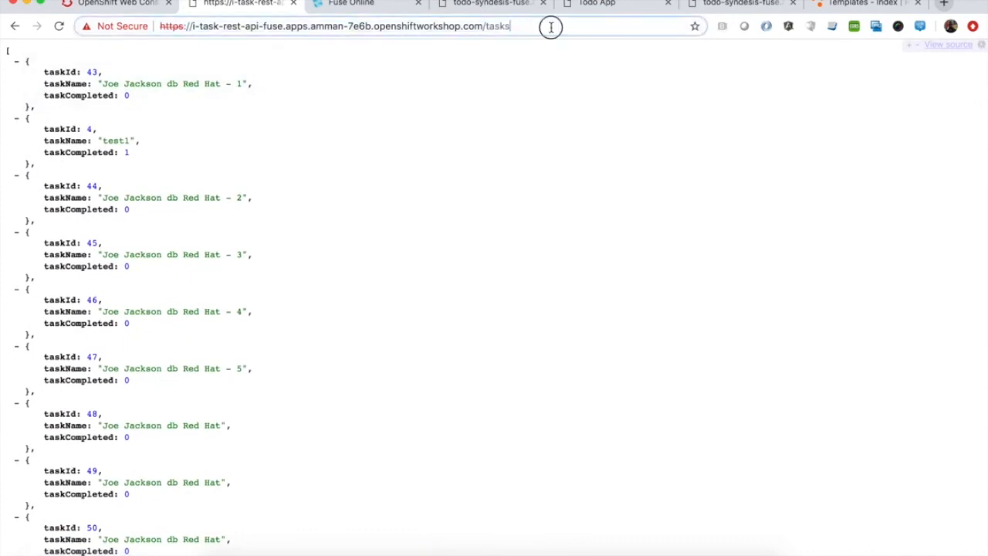
key("ctrl+Tab")
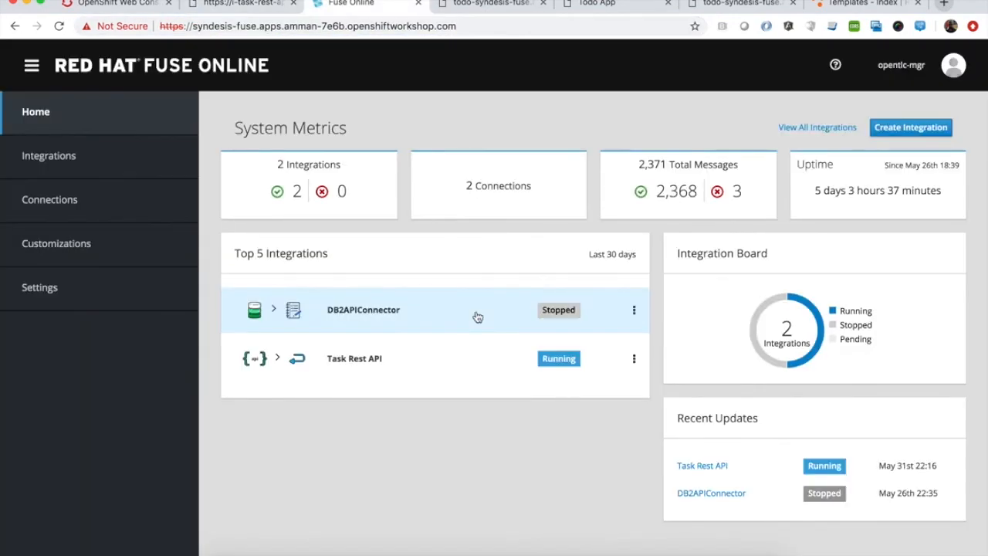